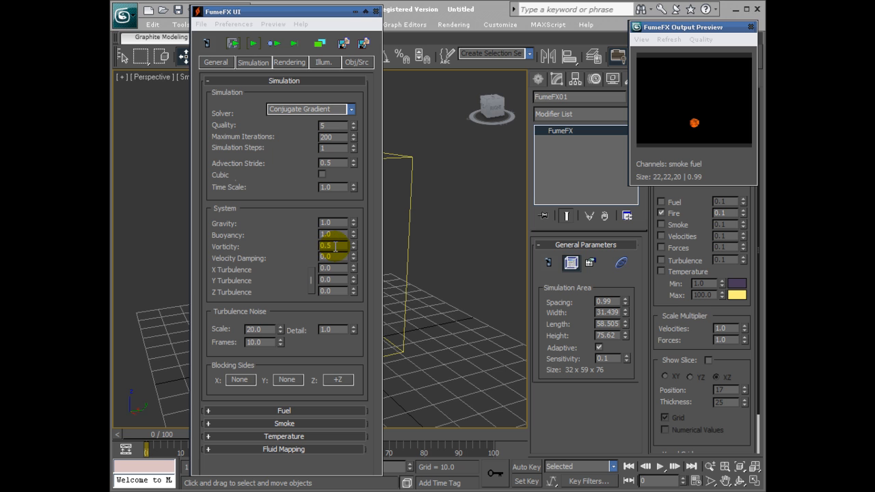
Set the simulation's Vorticity to 1.
double_click(335, 247)
text(1)
key(Return)
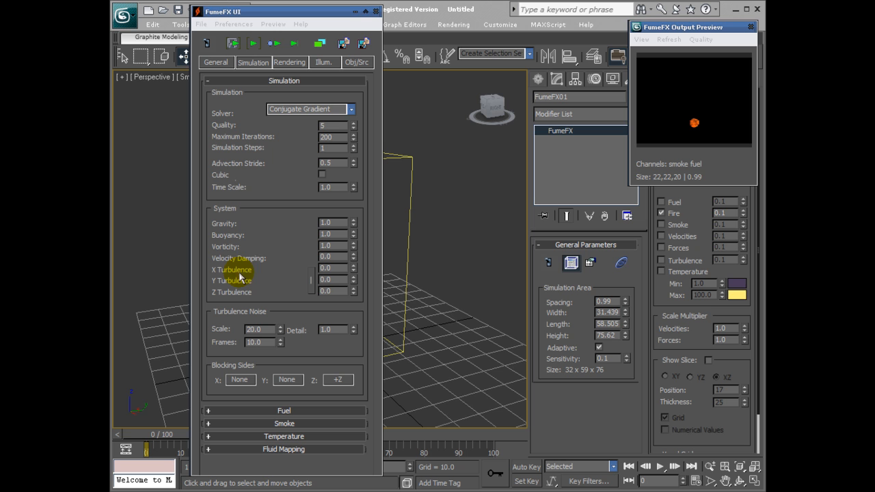
Lock the Y and Z turbulence to the X value and raise X Turbulence to about 3.05.
click(311, 282)
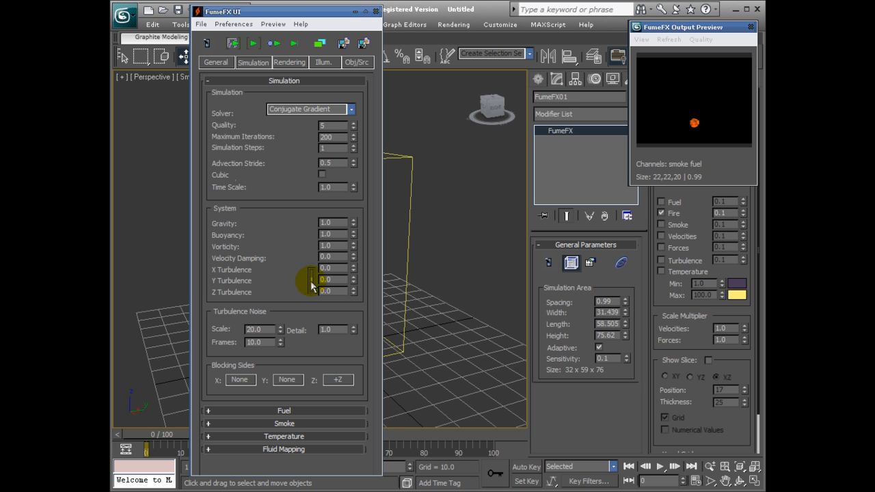
click(312, 281)
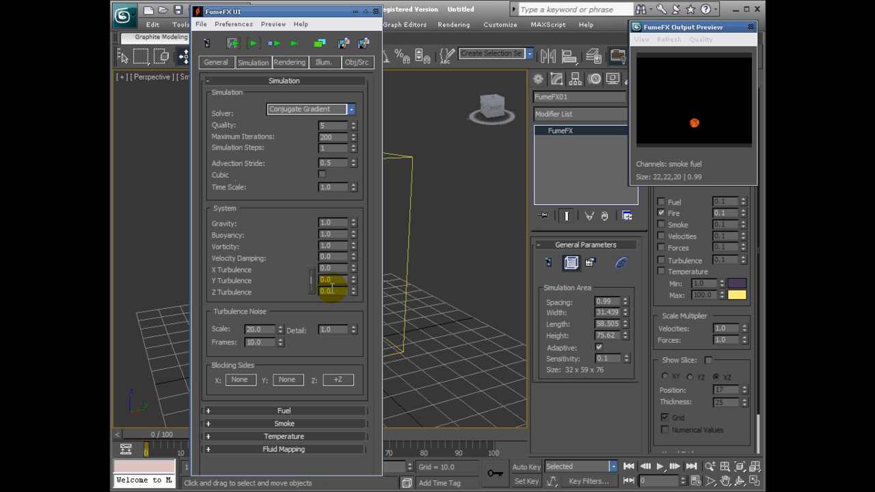
drag(357, 265, 371, 179)
click(311, 282)
drag(353, 269, 358, 145)
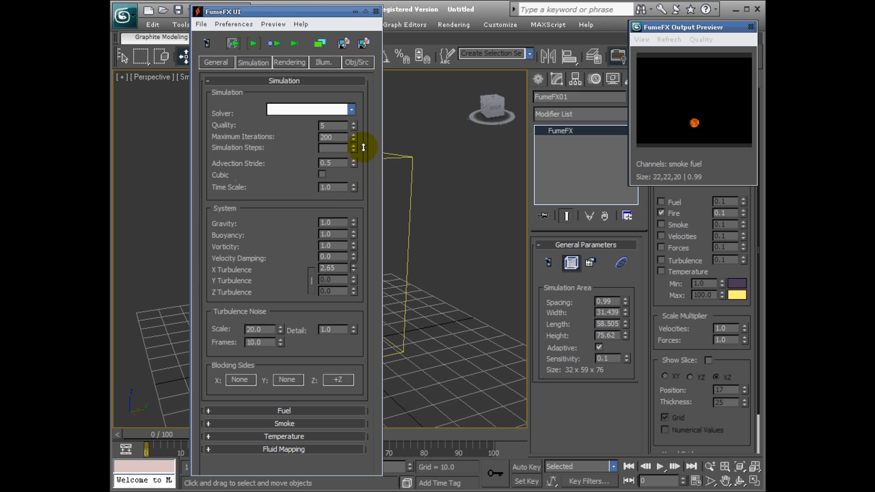
Run the FumeFX simulation with its progress and preview windows moved clear of the fire, and stop it partway.
click(255, 44)
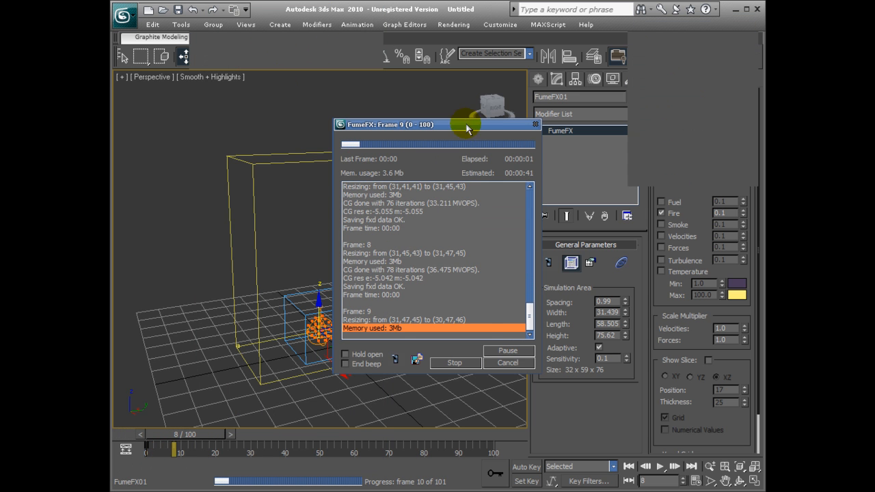
drag(491, 169, 629, 165)
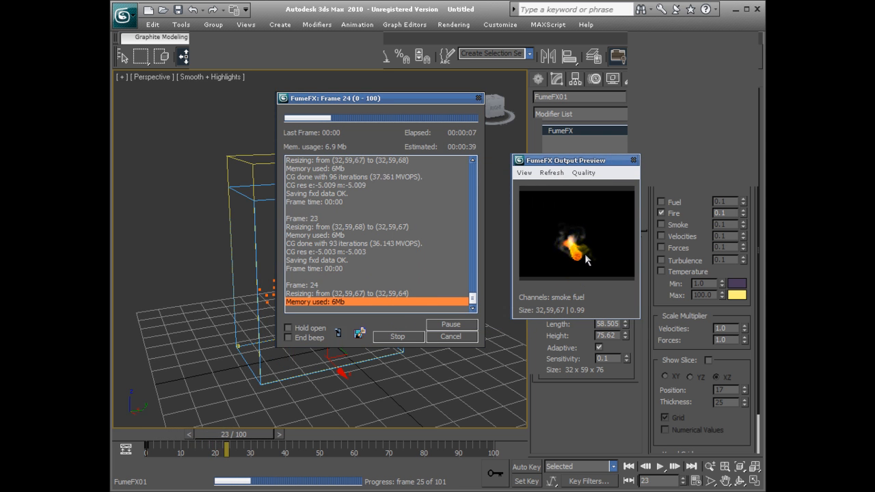
drag(401, 97, 605, 46)
click(589, 305)
drag(576, 164, 595, 307)
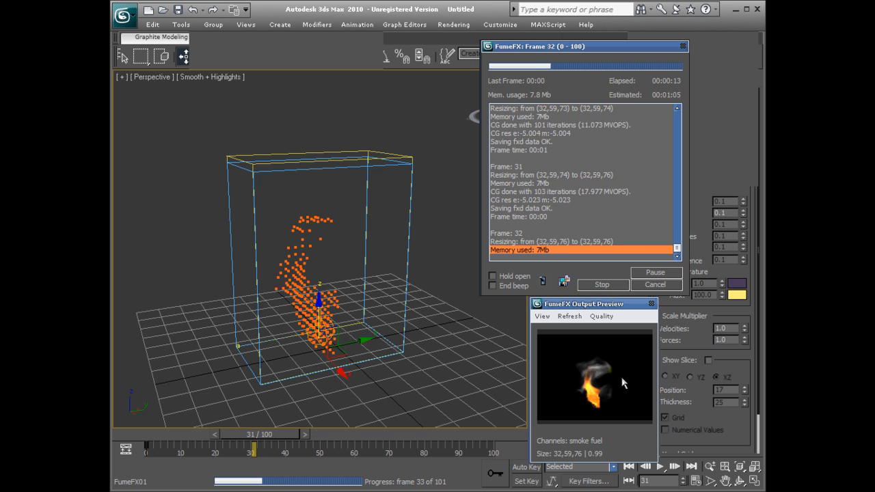
click(606, 287)
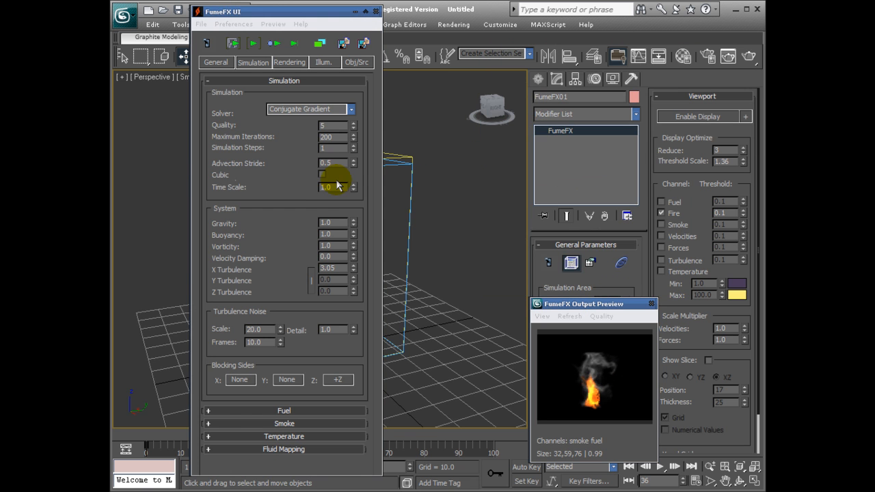
Set X Turbulence to exactly 3.
drag(344, 266, 269, 269)
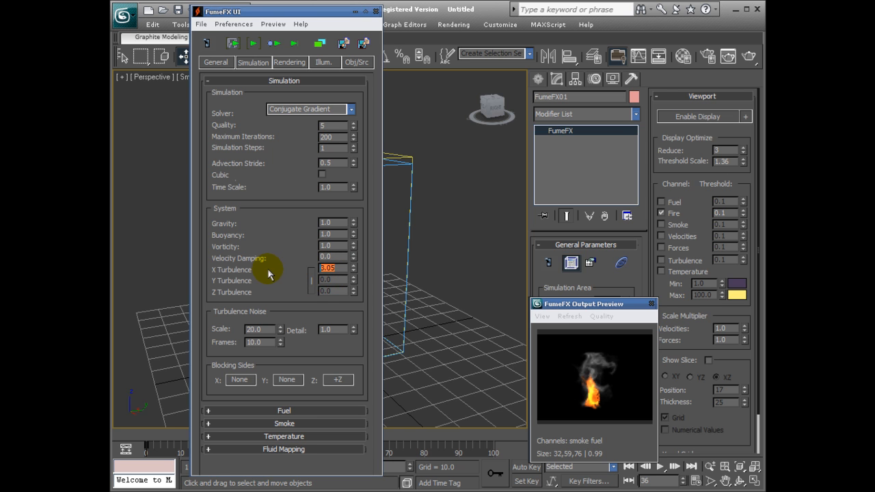
text(0)
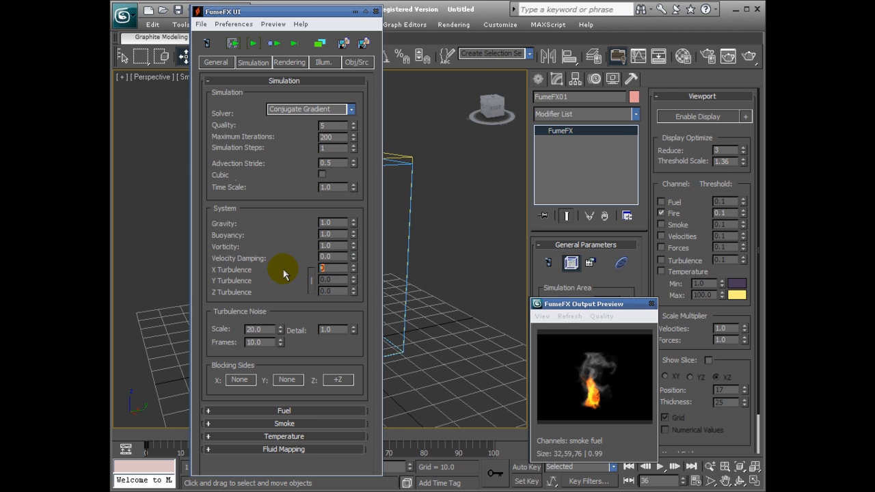
text(3)
key(Return)
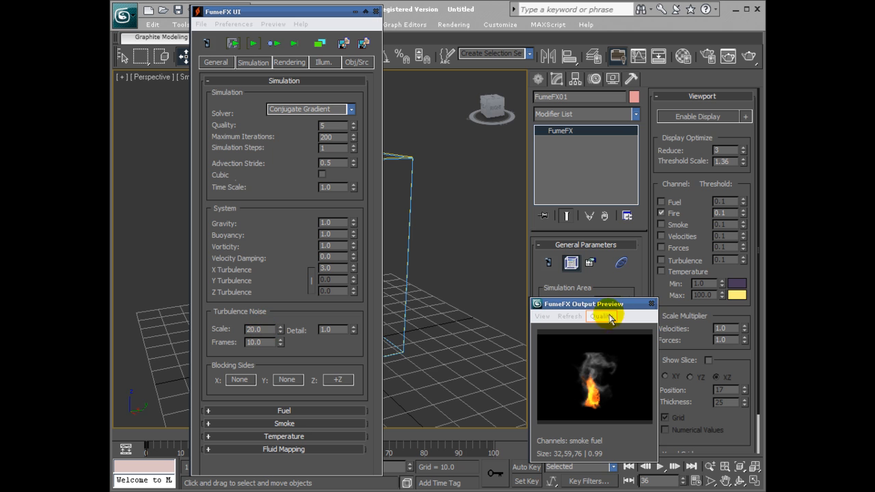
Shift the output preview window slightly and set the turbulence noise Scale to 5.
drag(602, 304, 559, 291)
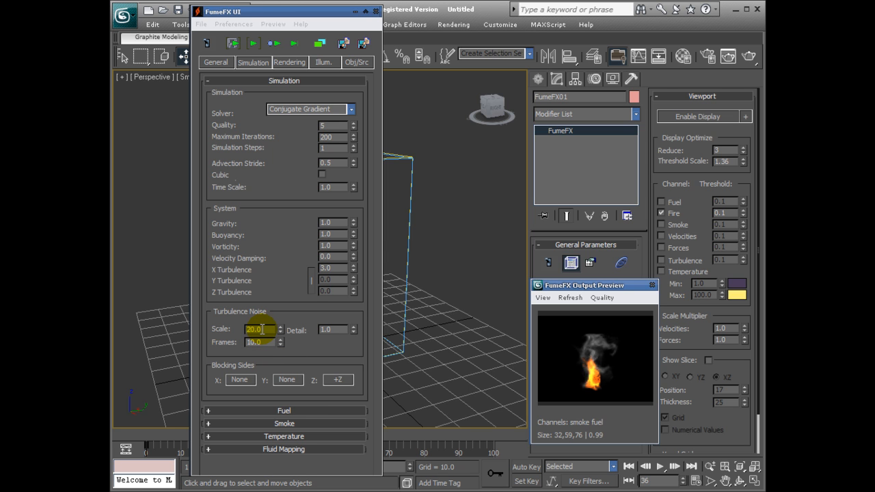
click(336, 330)
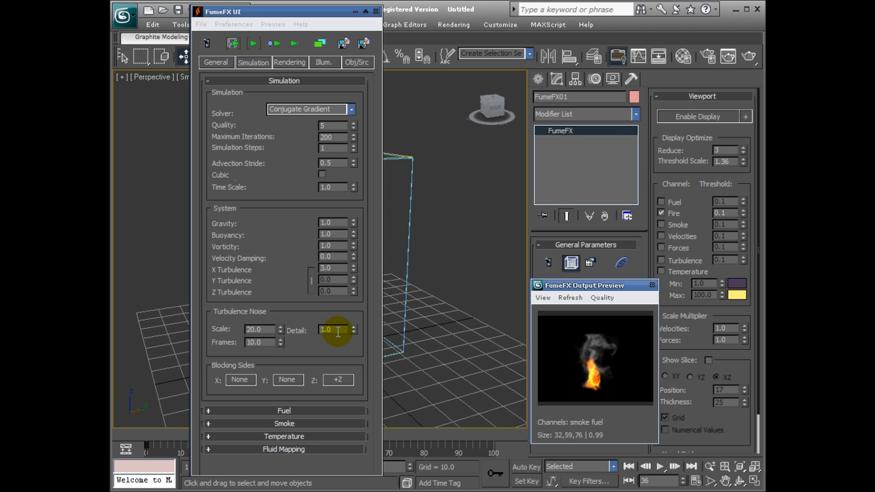
click(255, 329)
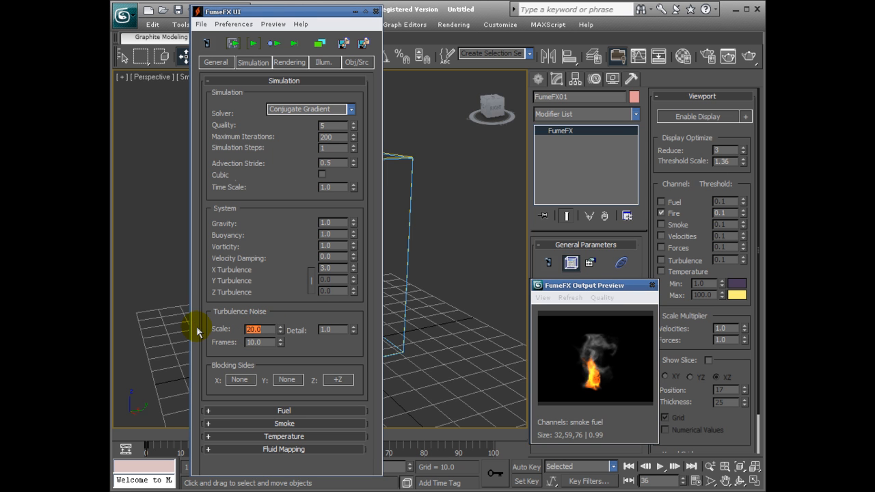
text(5)
key(Return)
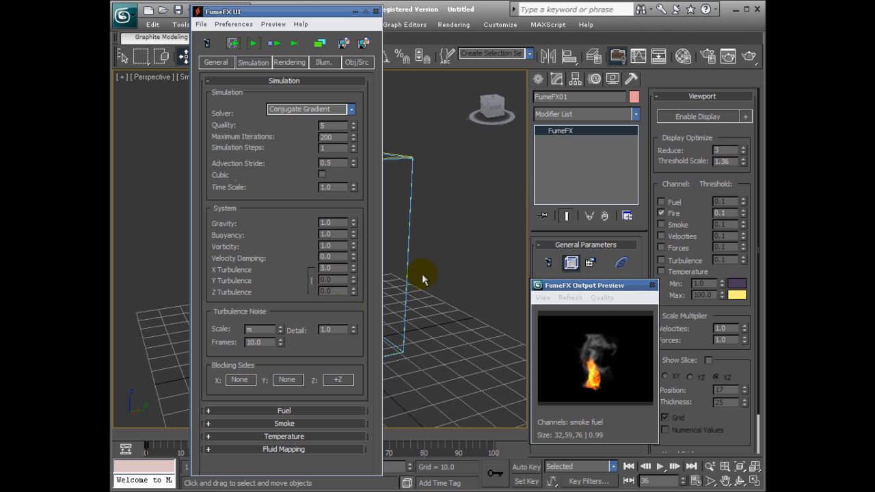
Open the Material Editor and assign a Noise map to the first material's diffuse color.
middle_click(459, 250)
key(m)
key(m)
key(m)
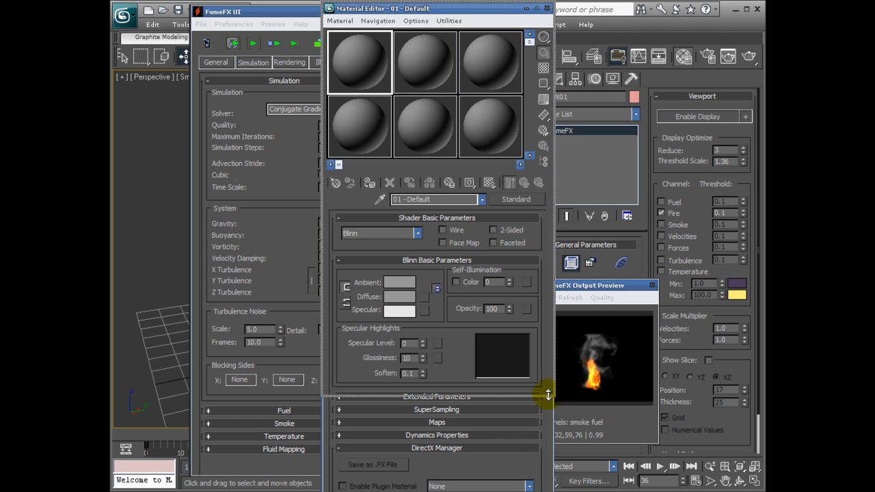
drag(489, 9, 594, 29)
click(530, 318)
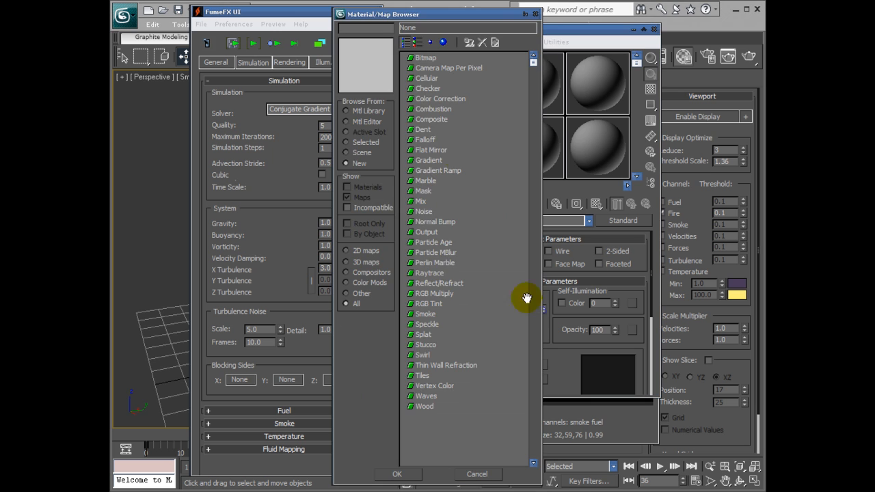
double_click(420, 222)
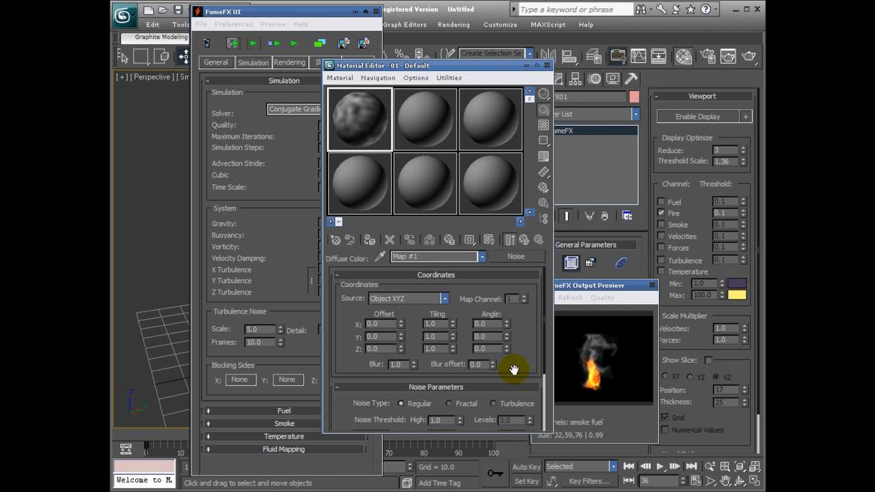
Set the noise type to Fractal and open a magnified preview of the sample beside the Material Editor.
drag(514, 369, 516, 282)
click(450, 318)
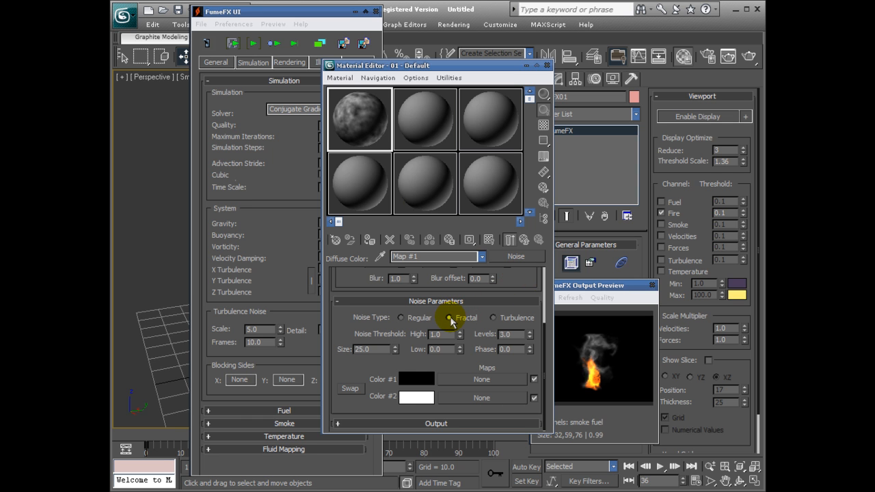
double_click(350, 111)
drag(439, 196, 257, 178)
Try fractal noise Levels of 10, 5 and 3 to compare the amount of detail.
drag(530, 340, 538, 278)
double_click(510, 333)
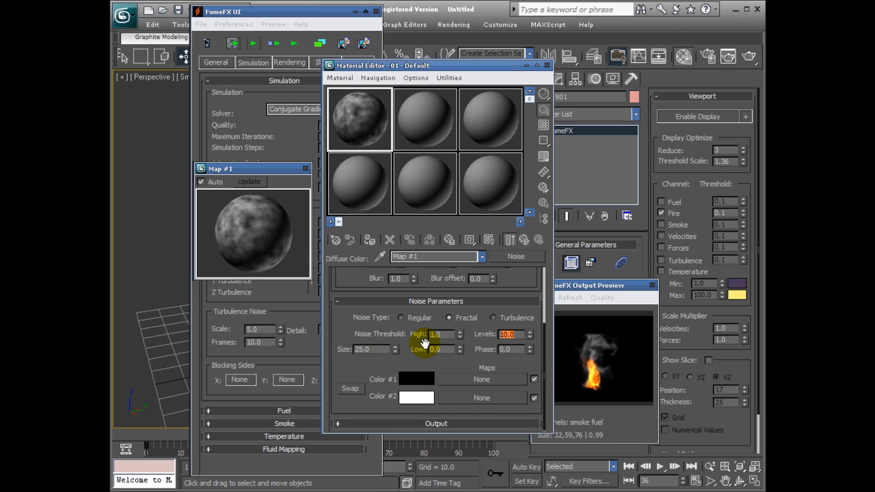
text(5)
key(Return)
text(3)
key(Return)
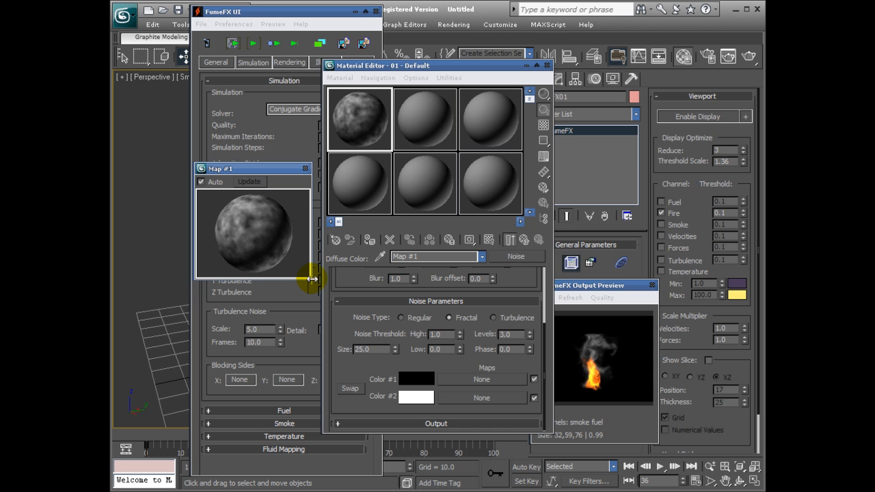
Set the fractal noise Levels to 1 with the sample preview enlarged, and close both material windows.
drag(311, 280, 414, 384)
click(514, 334)
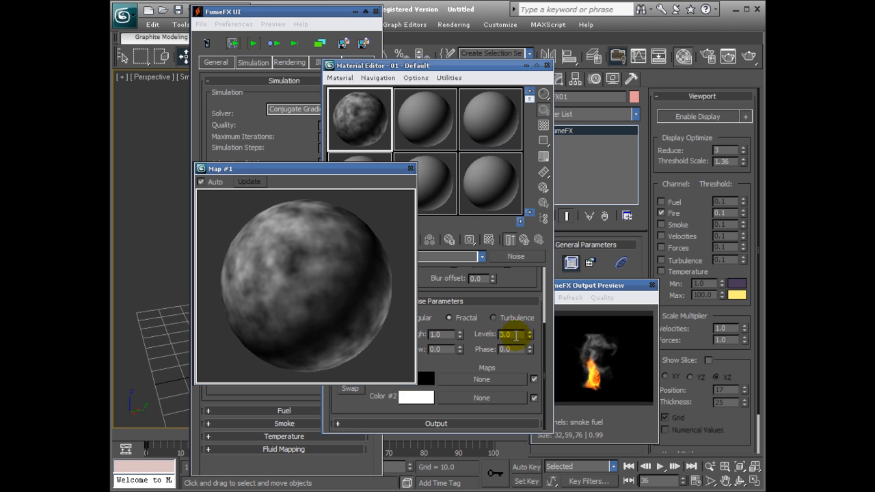
text(1)
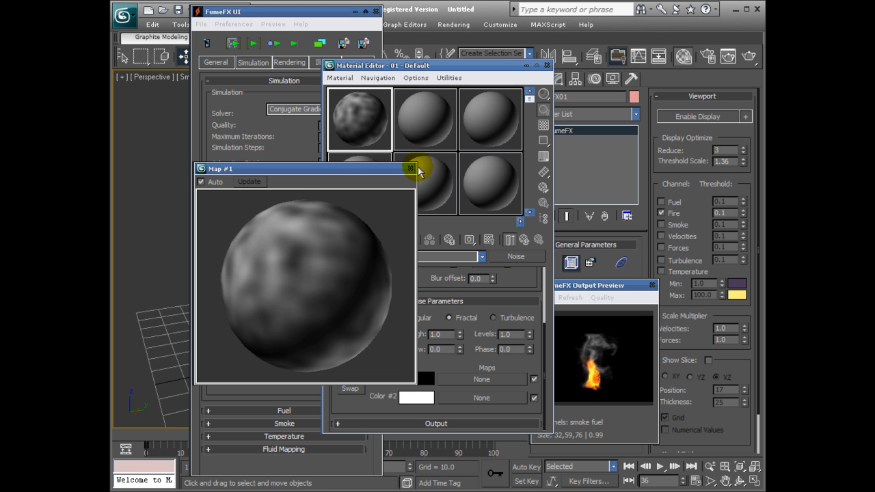
click(410, 168)
click(546, 65)
Set the turbulence noise Detail to 5.
click(259, 329)
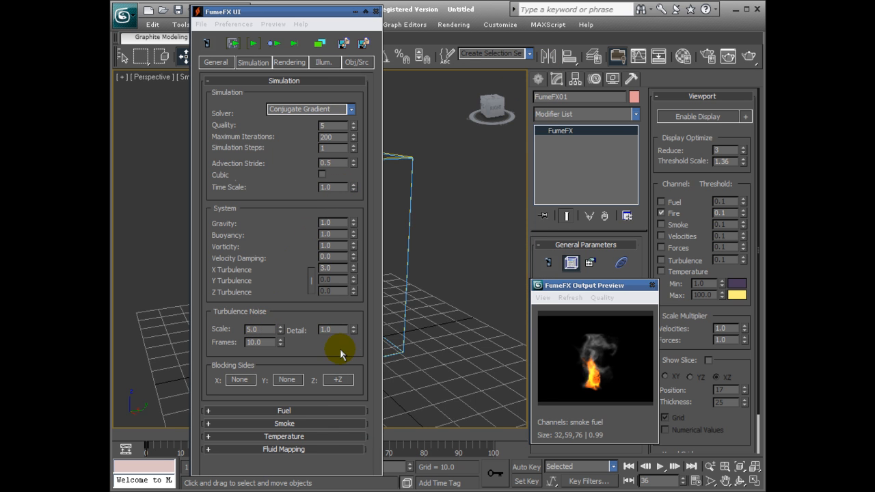
click(334, 329)
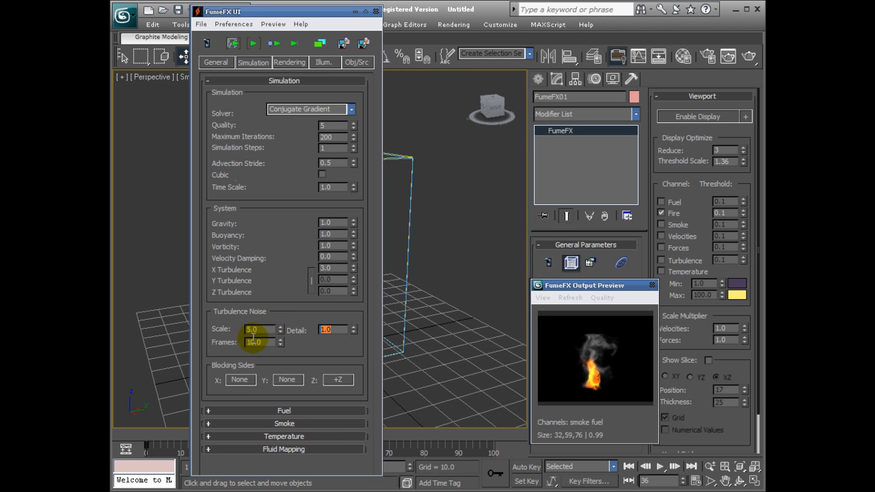
text(5)
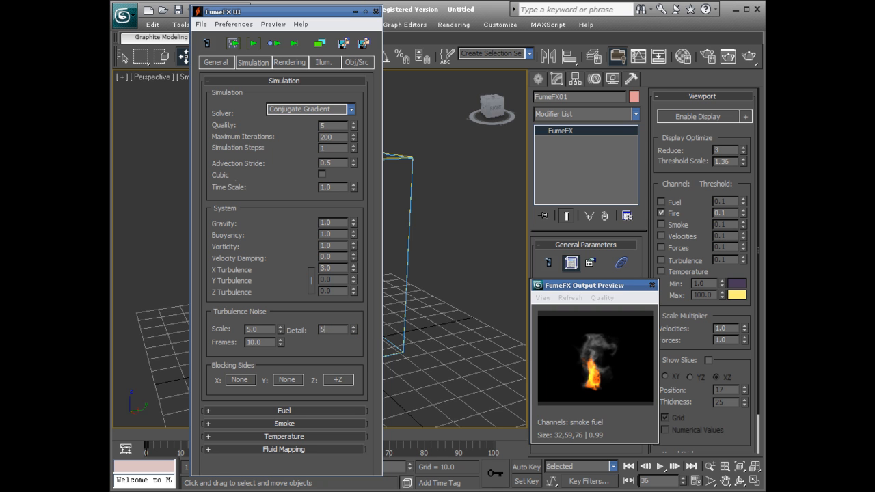
Set the turbulence noise Scale to 20 and run the simulation for part of its frame range.
click(252, 331)
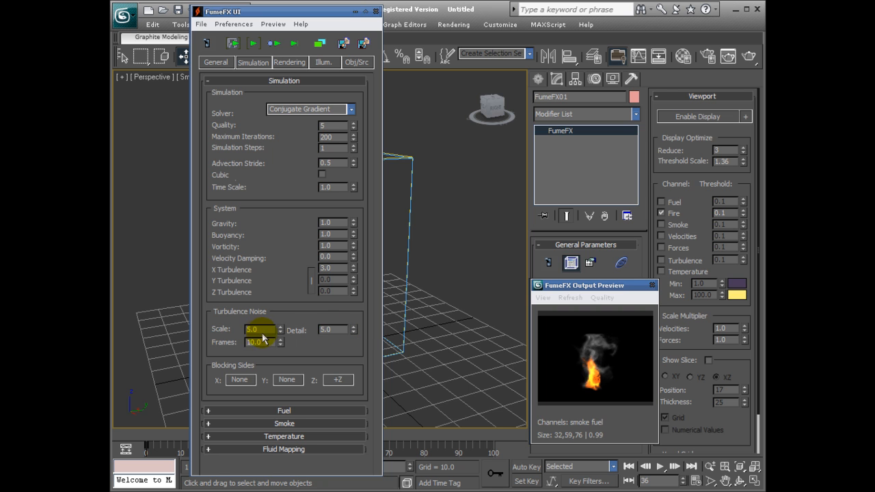
text(20)
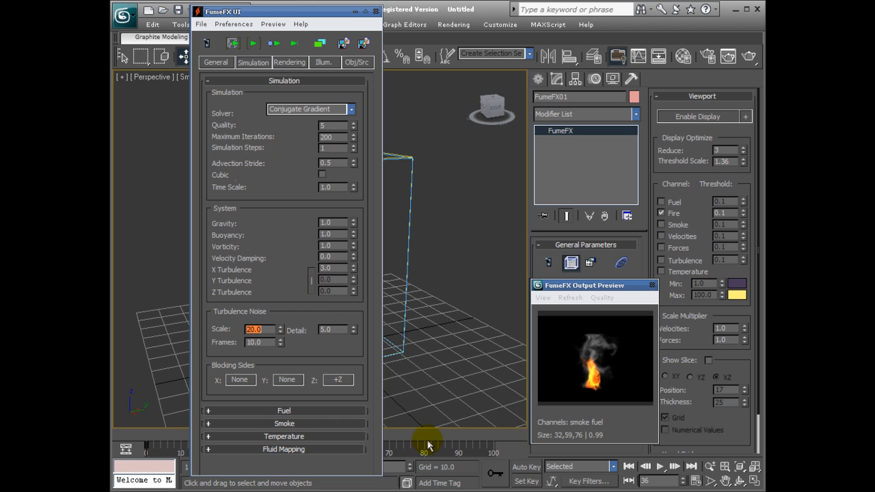
click(259, 43)
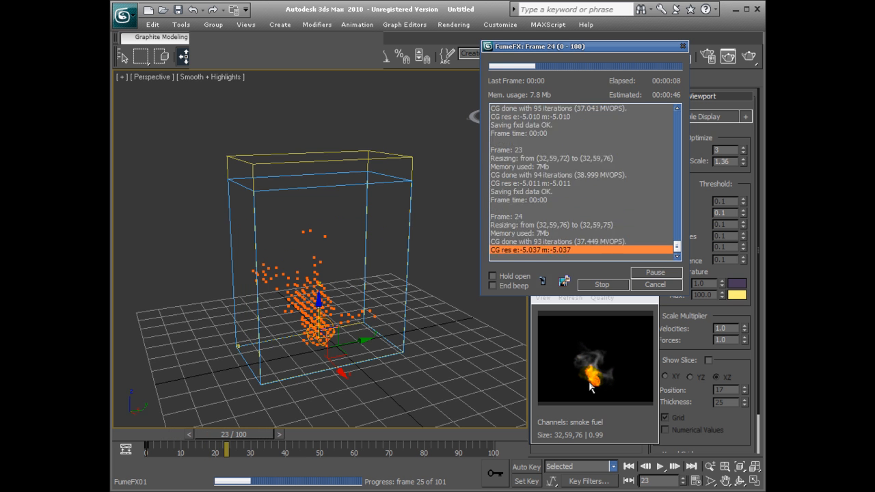
click(608, 285)
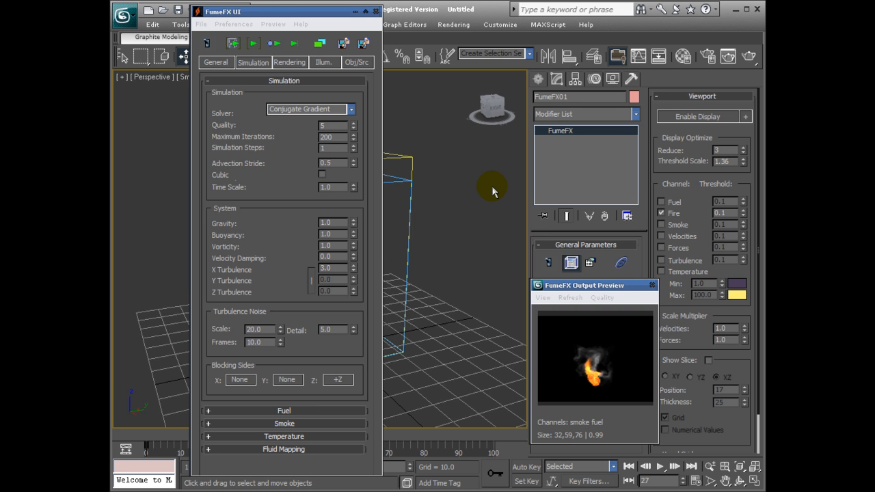
Set the turbulence noise Frames to 5 and run the simulation again, stopping it early and closing its progress window.
double_click(263, 342)
key(Return)
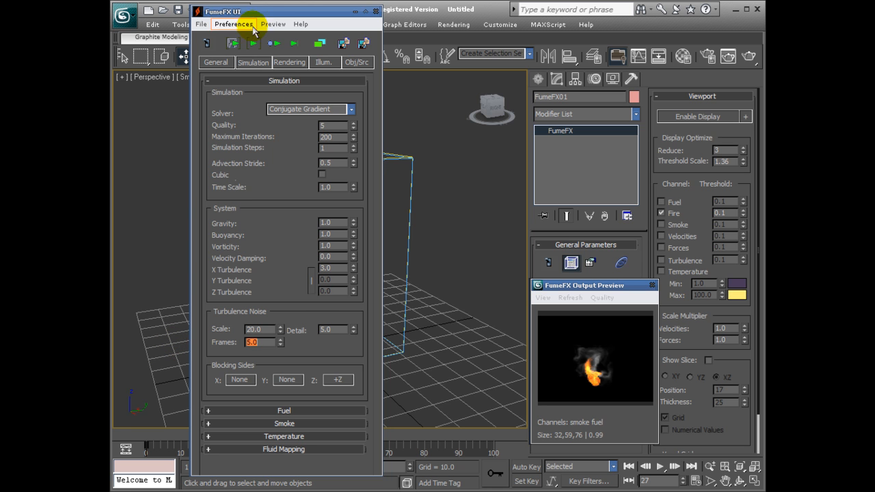
click(233, 43)
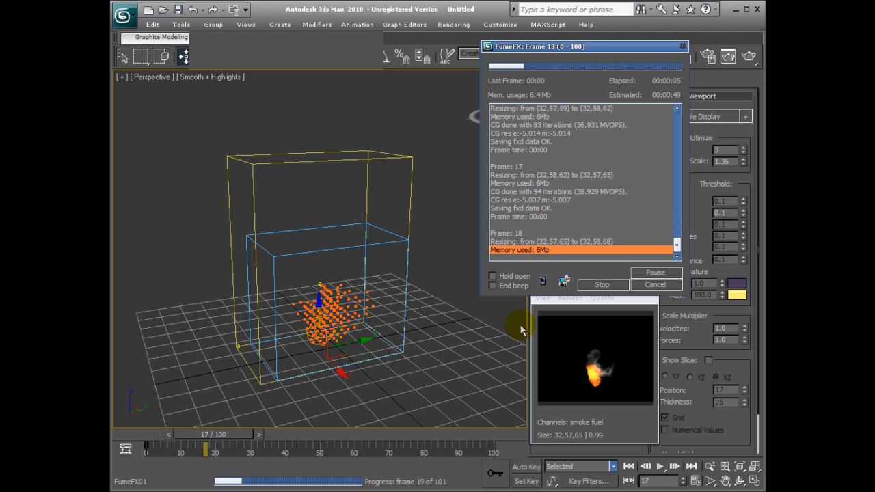
click(602, 284)
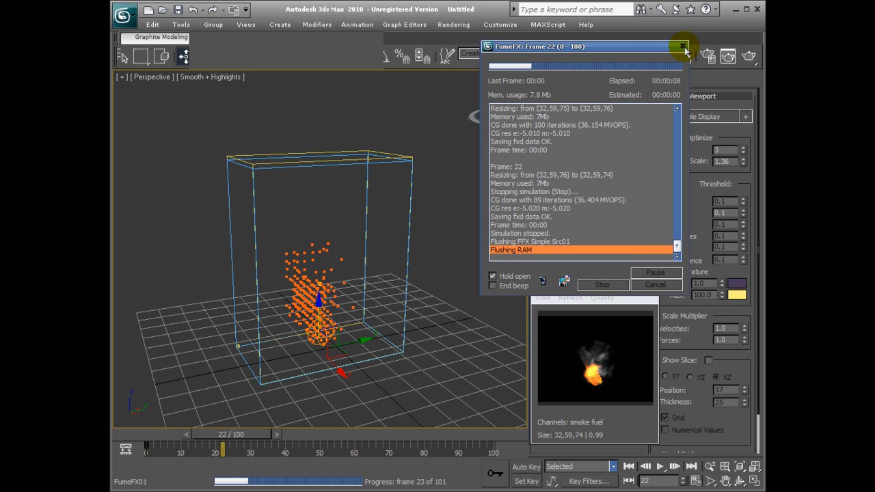
click(682, 46)
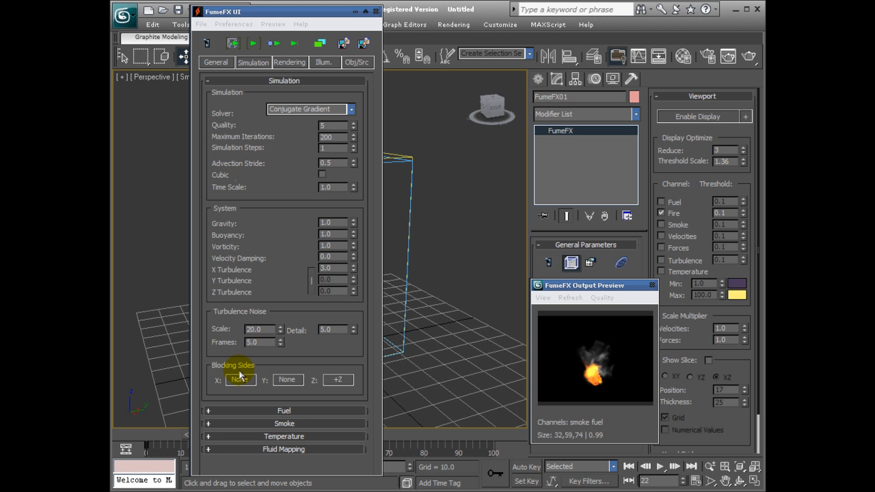
Move the FumeFX settings window aside to uncover the simulation box in the viewport.
drag(323, 13, 618, 13)
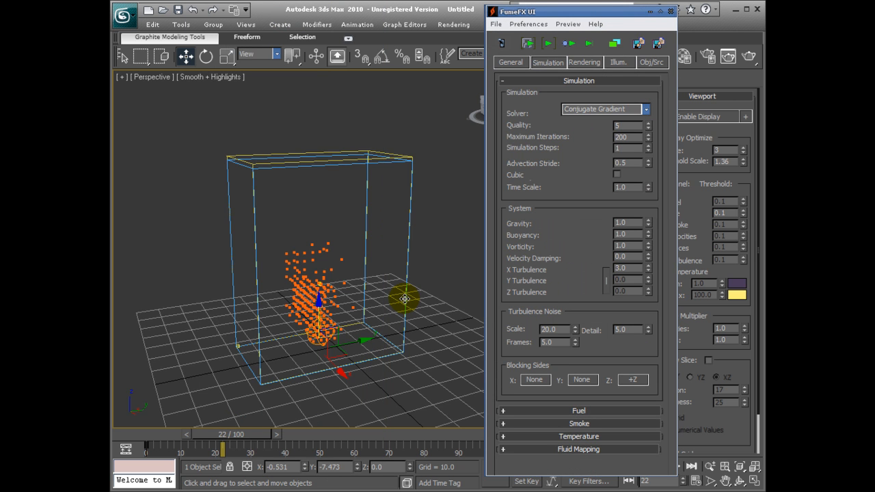
Choose +Z as the Z blocking side and inspect the simulation box from low and high angles.
click(632, 379)
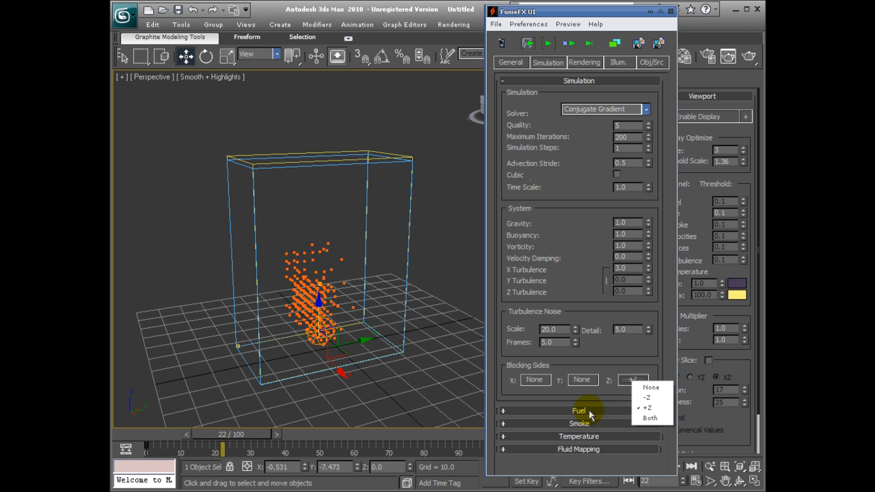
click(647, 408)
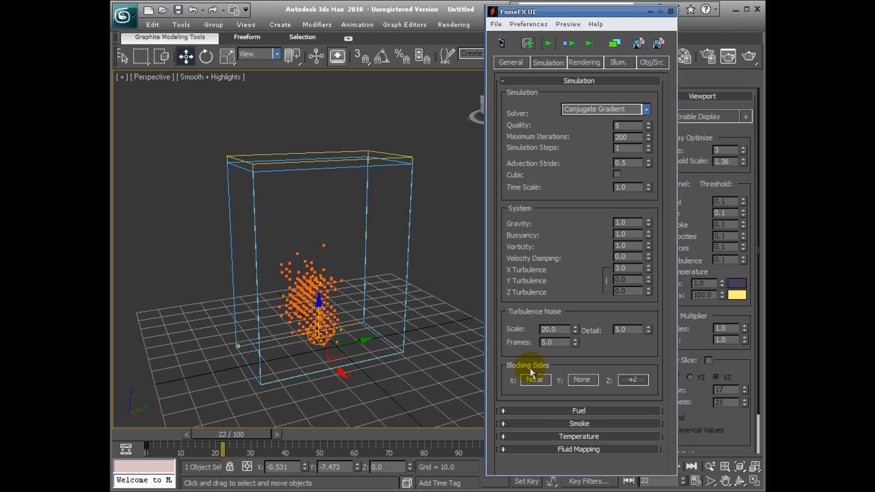
mouse_move(321, 191)
alt+middle_down()
mouse_move(385, 225)
mouse_move(305, 207)
mouse_move(330, 190)
mouse_move(327, 181)
alt+middle_up()
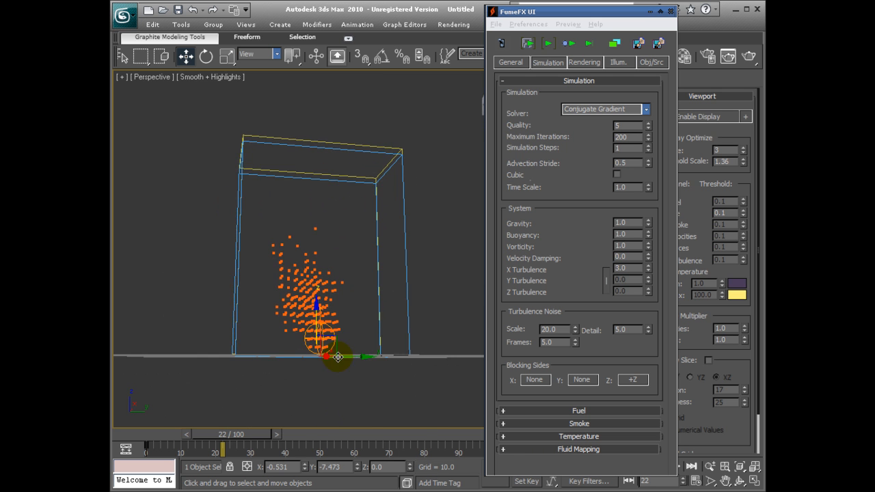
alt+middle_drag(375, 249, 387, 318)
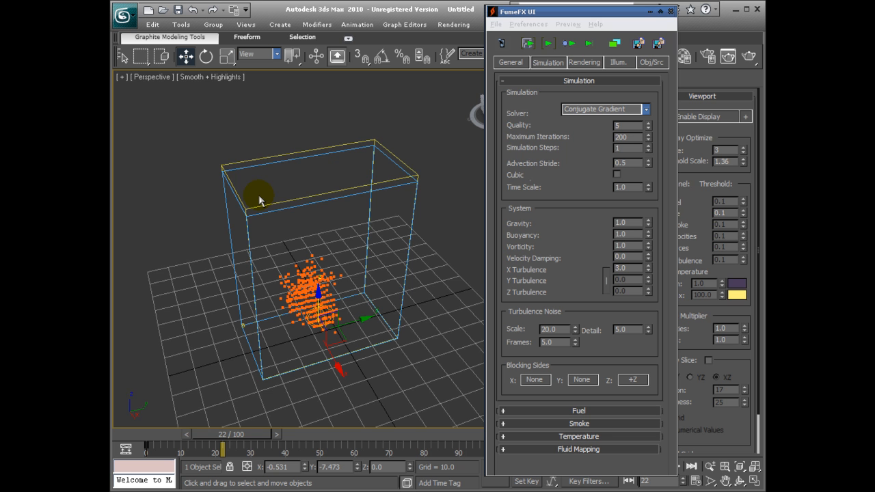
Set the Z blocking side to -Z, inspect the box's floor and sides, and collapse the Simulation settings.
click(636, 381)
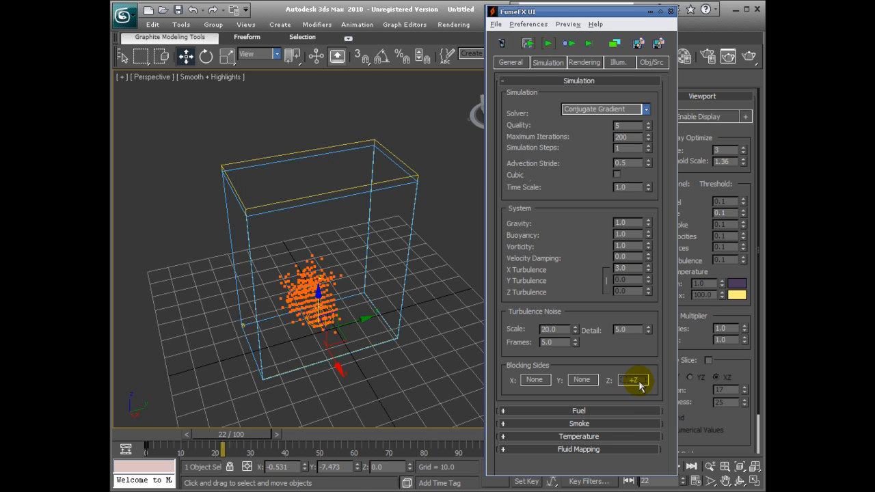
click(654, 398)
alt+middle_drag(378, 338, 419, 276)
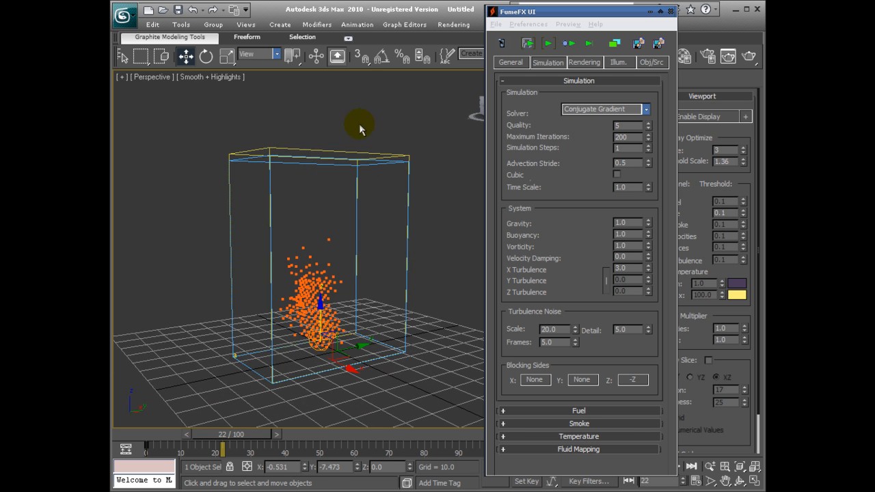
alt+middle_drag(351, 162, 283, 207)
alt+middle_drag(342, 192, 306, 188)
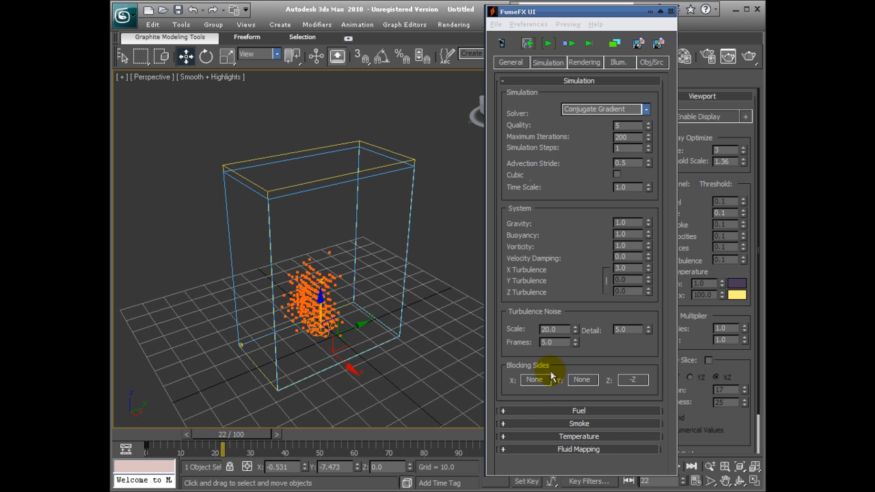
click(504, 82)
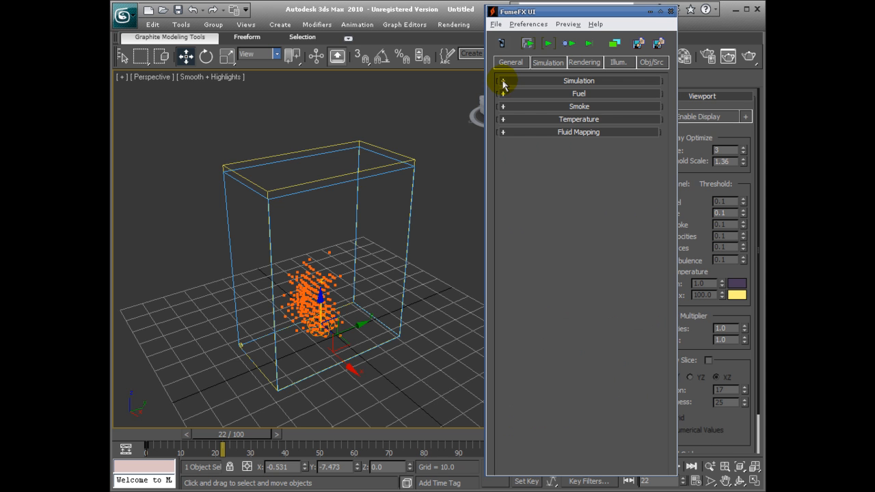